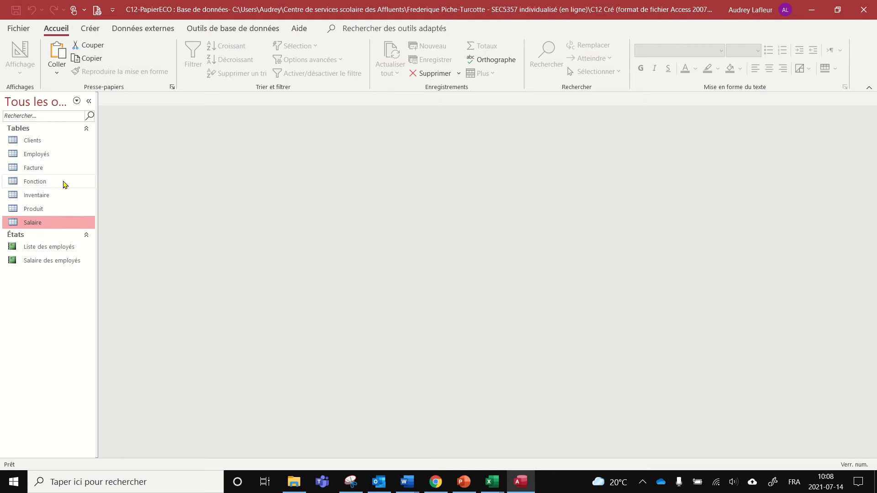
Copy the Employés table of the C12-PapierECO database
{"action": "left_click", "coordinate": [47, 156]}
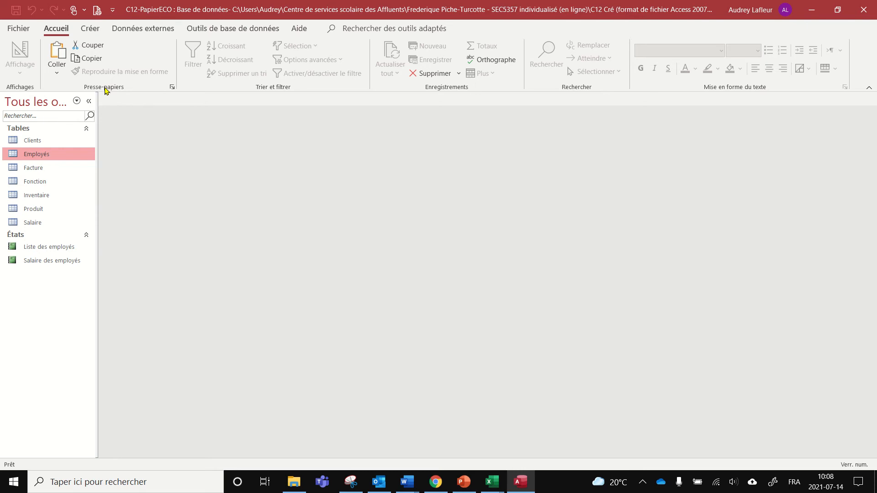
{"action": "left_click", "coordinate": [89, 60]}
{"action": "right_click", "coordinate": [43, 156]}
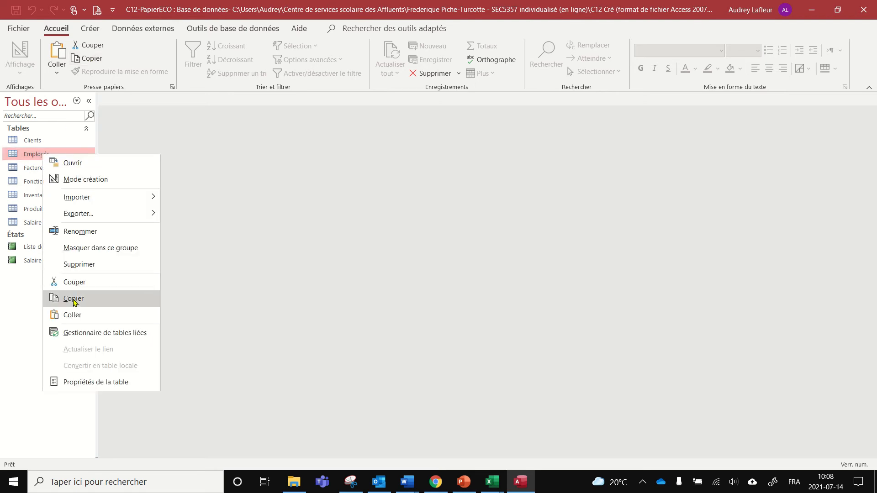
{"action": "left_click", "coordinate": [37, 156]}
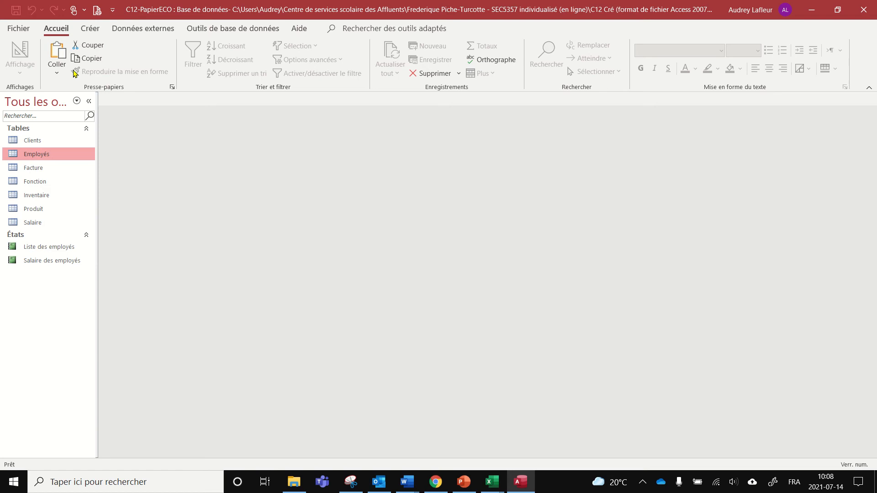
Switch to the blank Word document Document2, shown full screen, and paste the copied Employés table into it
{"action": "left_click", "coordinate": [408, 481]}
{"action": "left_click", "coordinate": [492, 416]}
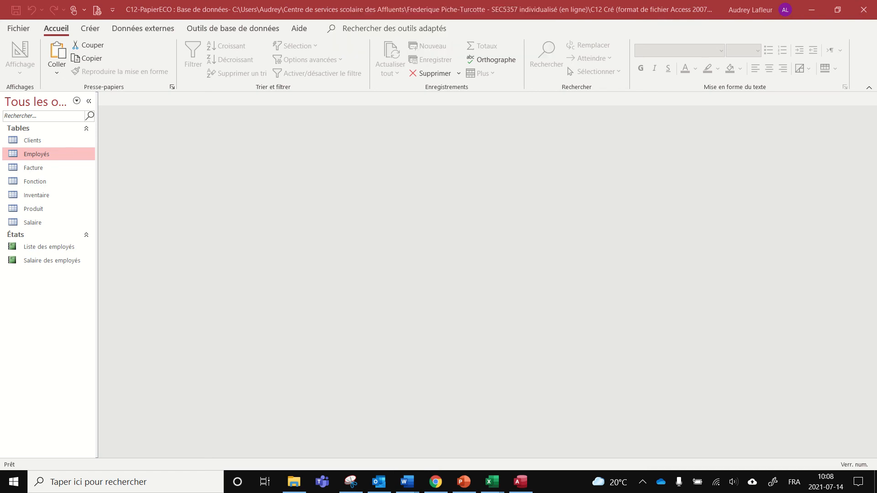
{"action": "left_click_drag", "start_coordinate": [876, 4], "coordinate": [876, 4]}
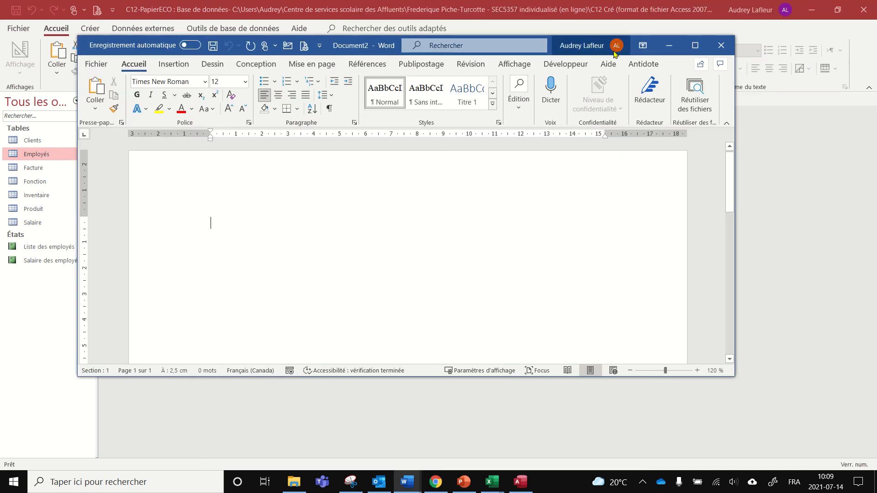
{"action": "left_click", "coordinate": [695, 41]}
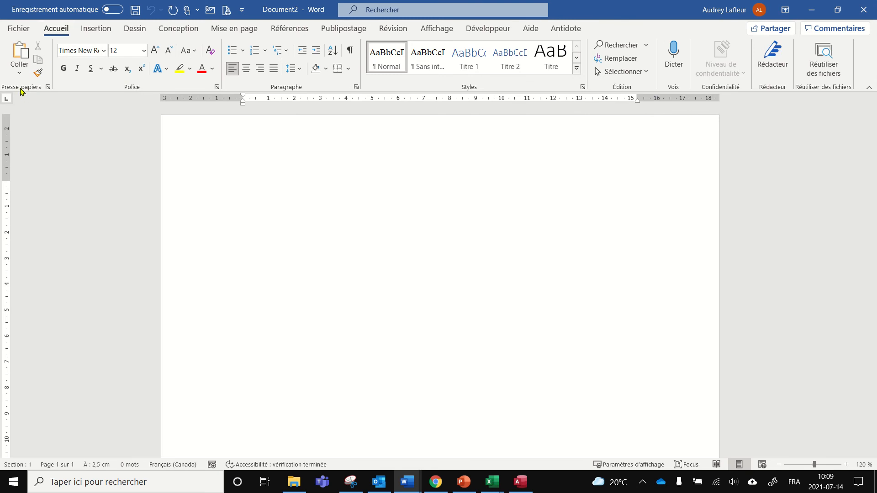
{"action": "left_click", "coordinate": [19, 53]}
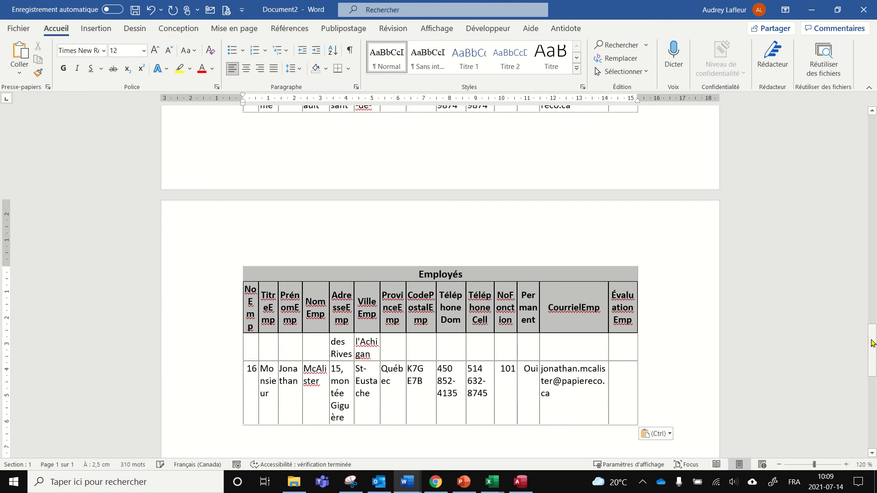
Set the page orientation of the Word document to landscape
{"action": "left_click_drag", "start_coordinate": [872, 345], "coordinate": [873, 137]}
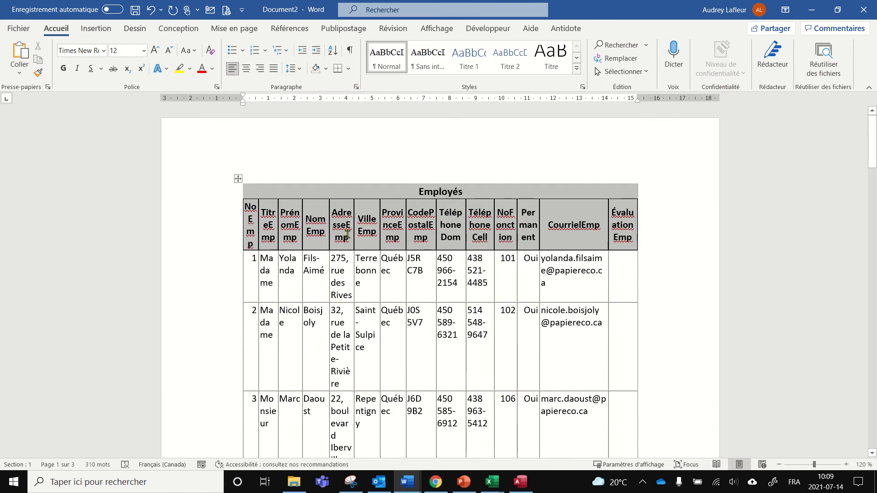
{"action": "left_click", "coordinate": [233, 29]}
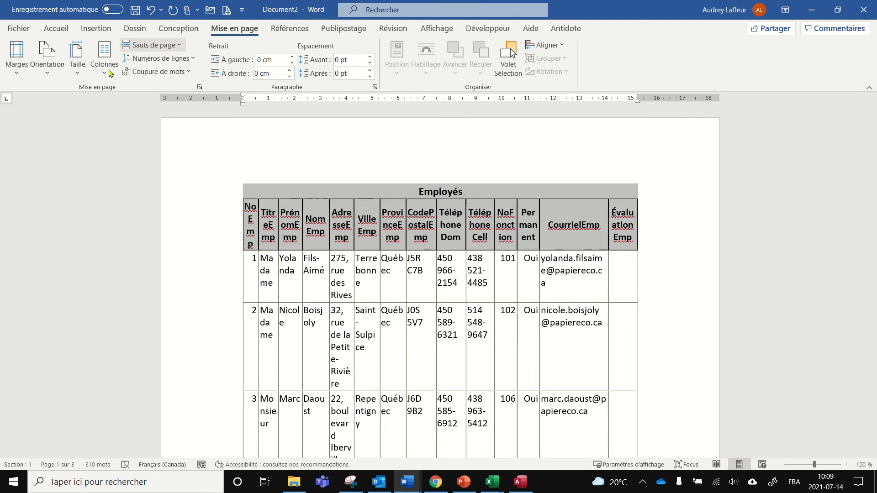
{"action": "left_click", "coordinate": [47, 59]}
{"action": "left_click", "coordinate": [54, 120]}
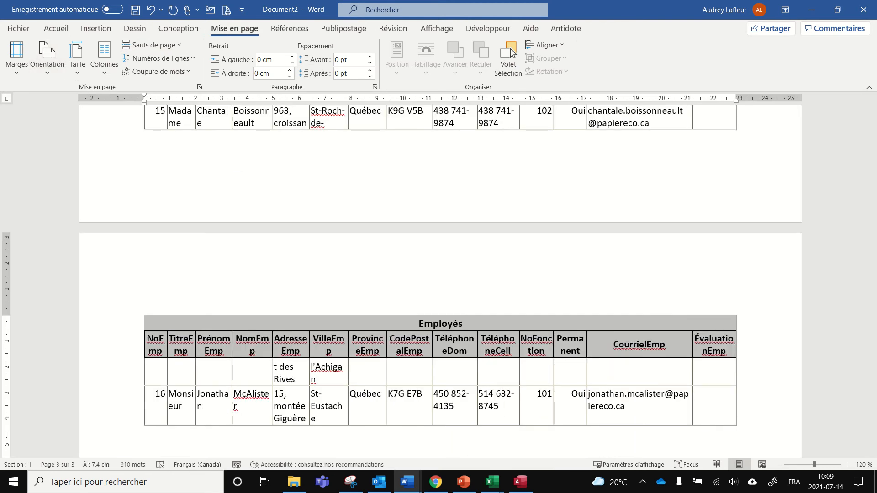
Review the title, headings and rows of the pasted Employés table on the landscape pages
{"action": "left_click_drag", "start_coordinate": [872, 337], "coordinate": [870, 107]}
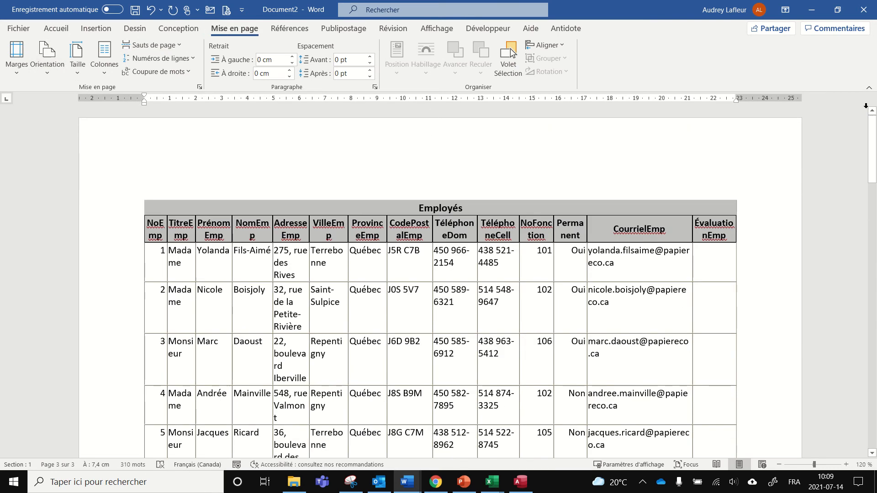
{"action": "left_click", "coordinate": [279, 264]}
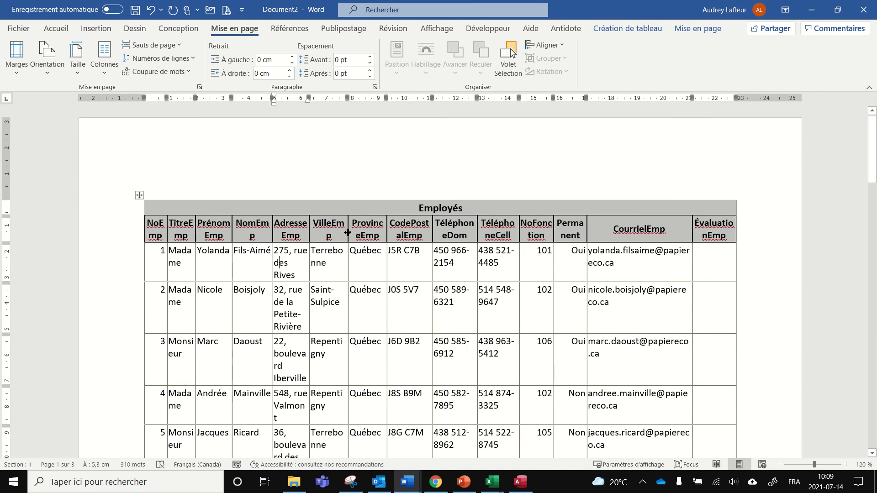
{"action": "left_click", "coordinate": [407, 209]}
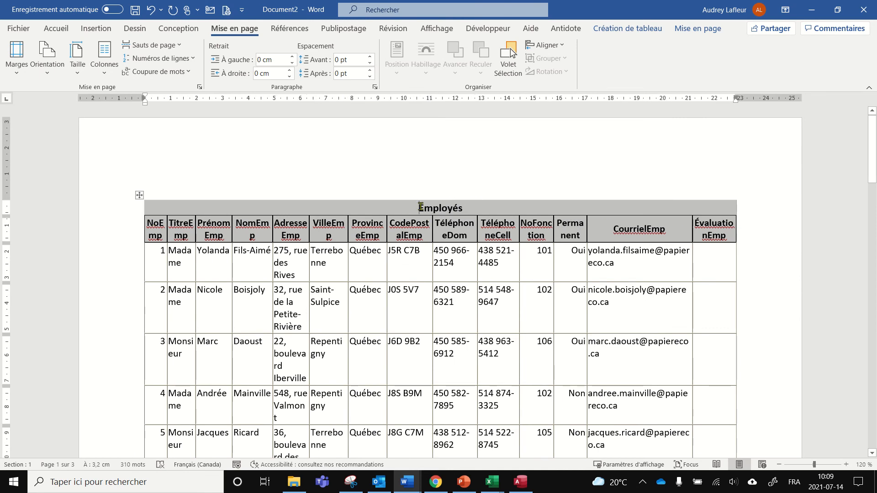
{"action": "scroll", "coordinate": [441, 210], "scroll_direction": "down", "scroll_amount": 1}
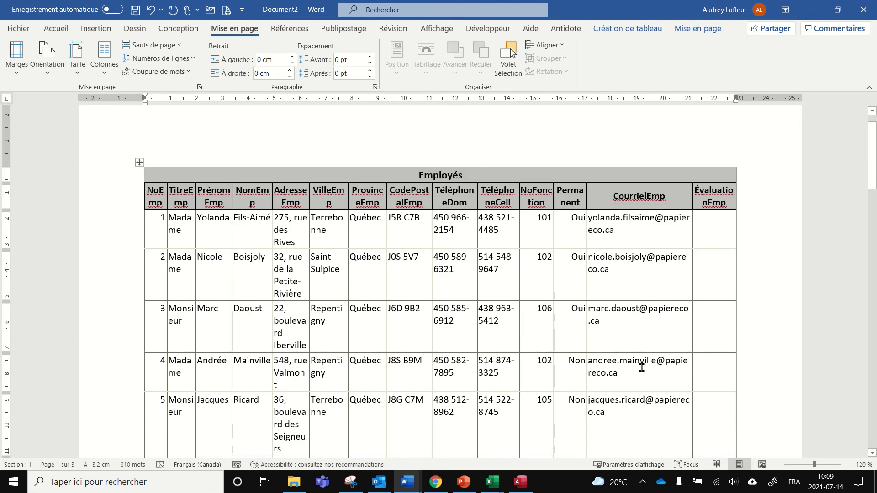
{"action": "scroll", "coordinate": [610, 359], "scroll_direction": "down", "scroll_amount": 2}
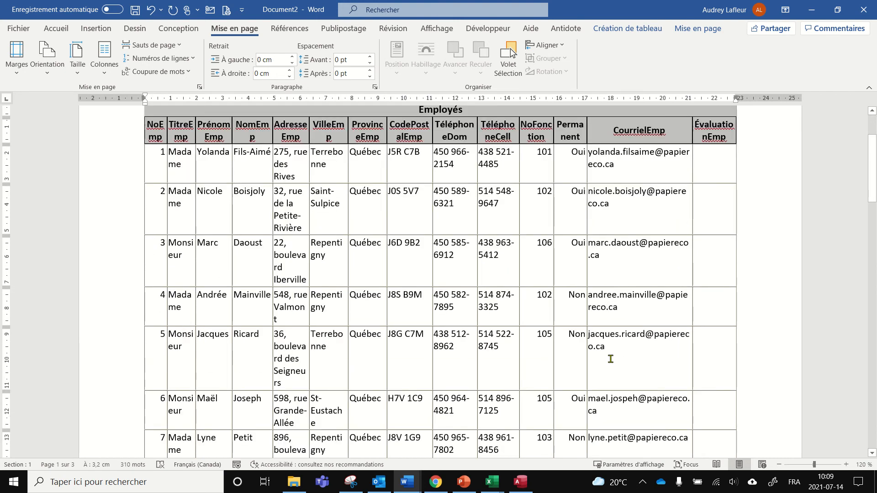
{"action": "scroll", "coordinate": [565, 353], "scroll_direction": "up", "scroll_amount": 1}
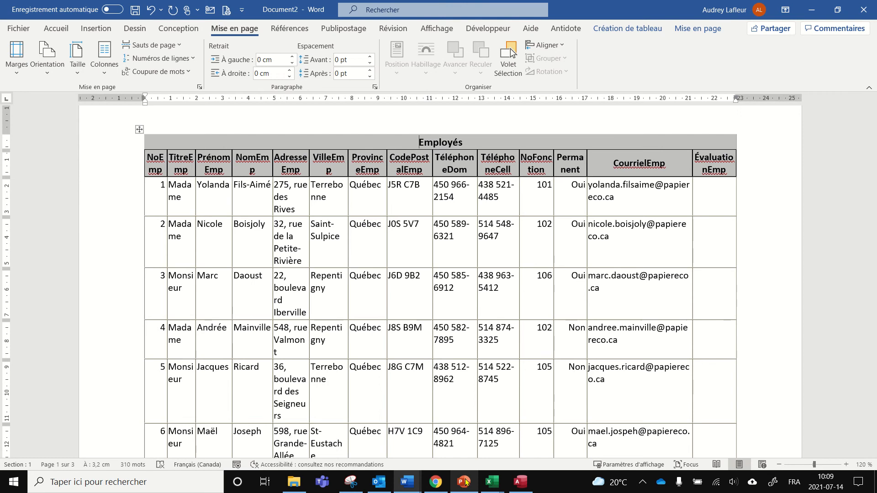
Switch back to Access and copy the Salaire table
{"action": "left_click", "coordinate": [517, 483]}
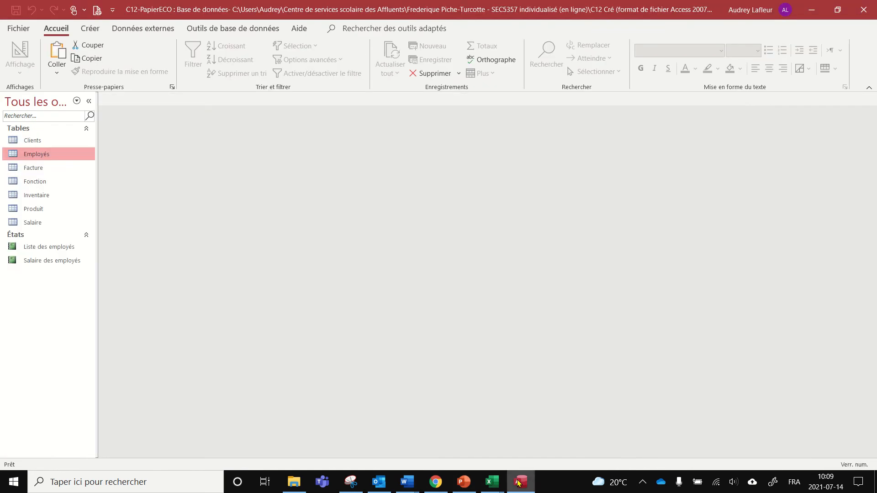
{"action": "left_click", "coordinate": [33, 223]}
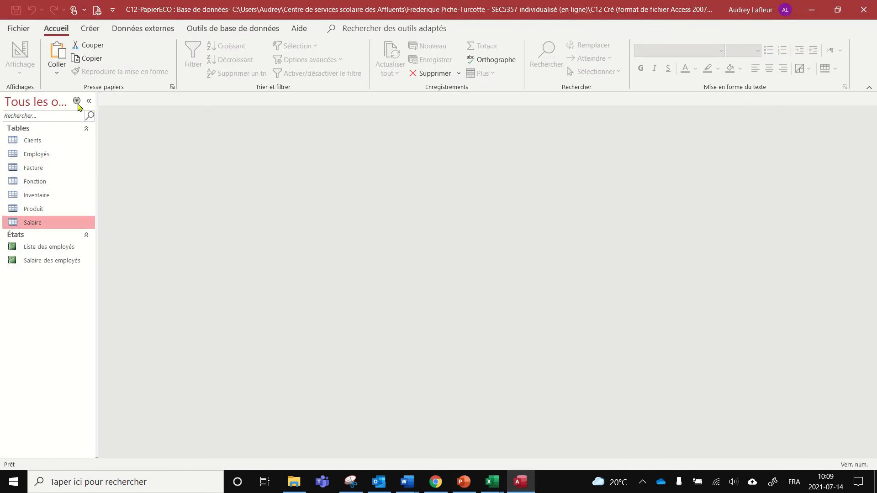
{"action": "left_click", "coordinate": [92, 59]}
Switch to the blank Excel workbook Classeur2 and paste the Salaire table starting at cell A1
{"action": "mouse_move", "coordinate": [491, 482]}
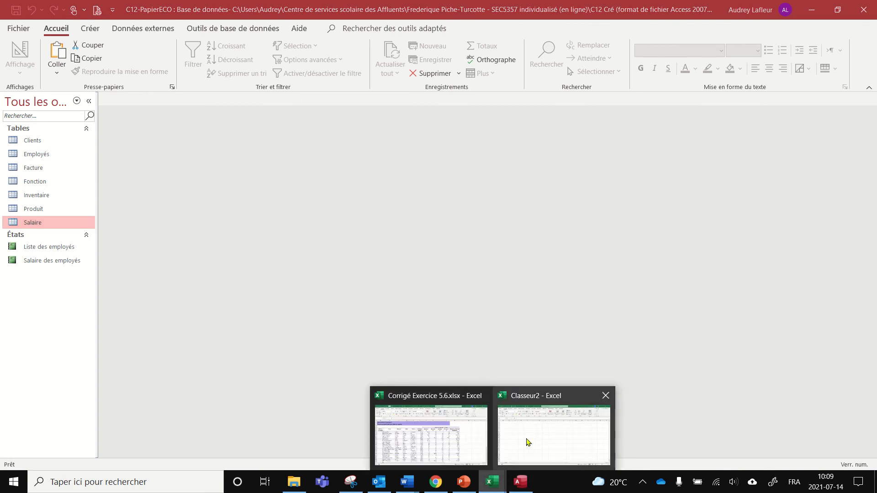
{"action": "left_click", "coordinate": [527, 441]}
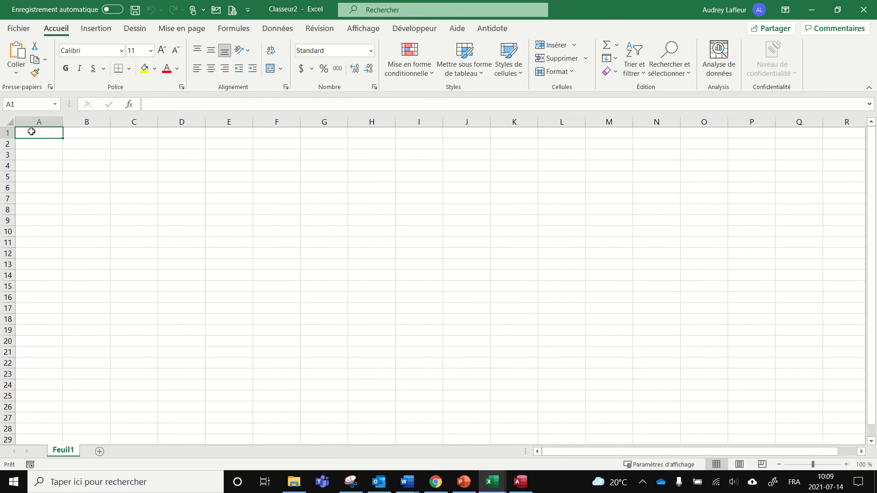
{"action": "left_click", "coordinate": [16, 54]}
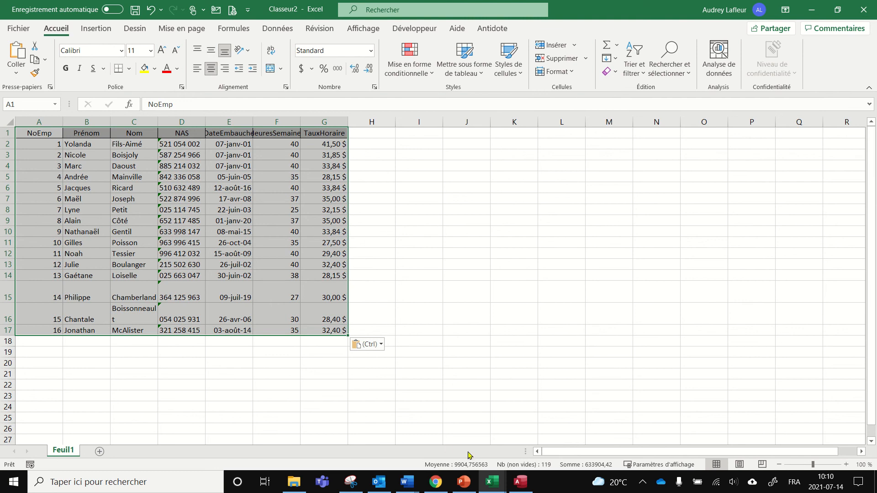
Switch to the workbook Corrigé Exercice 5.6.xlsx and copy the range A5:F36 with the employee columns
{"action": "left_click", "coordinate": [492, 481]}
{"action": "left_click", "coordinate": [454, 438]}
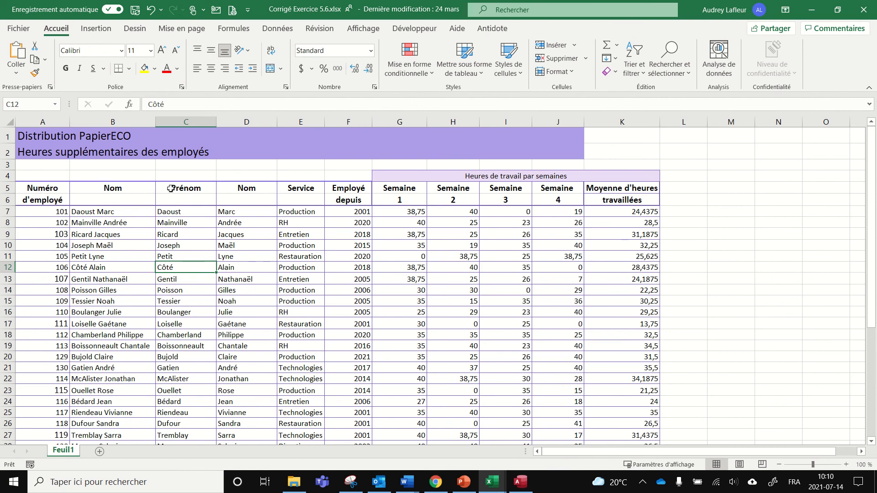
{"action": "left_click_drag", "start_coordinate": [25, 189], "coordinate": [352, 423]}
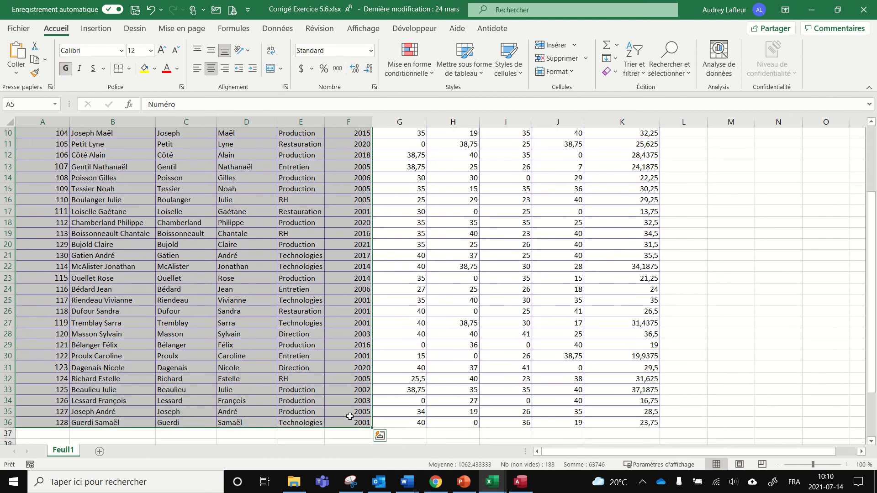
{"action": "left_click", "coordinate": [35, 61]}
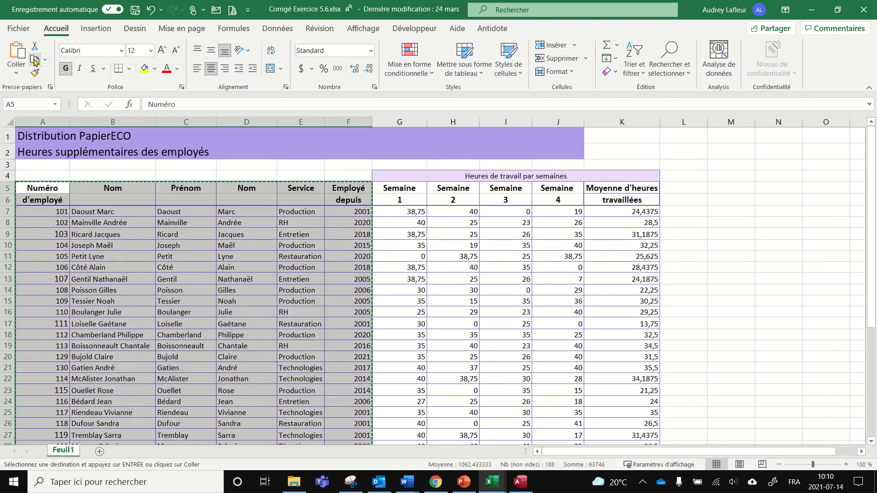
Switch to Access and paste the copied Excel range as a new table, using the first row as column headings
{"action": "left_click", "coordinate": [520, 484]}
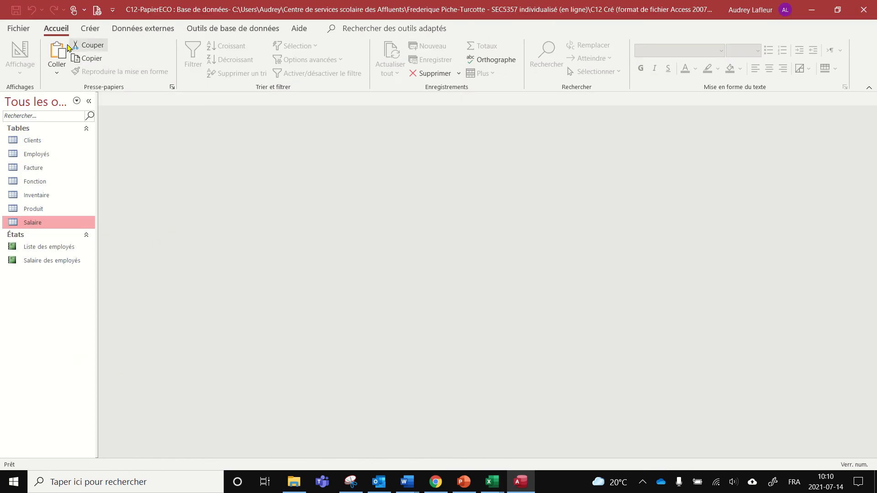
{"action": "left_click", "coordinate": [57, 54]}
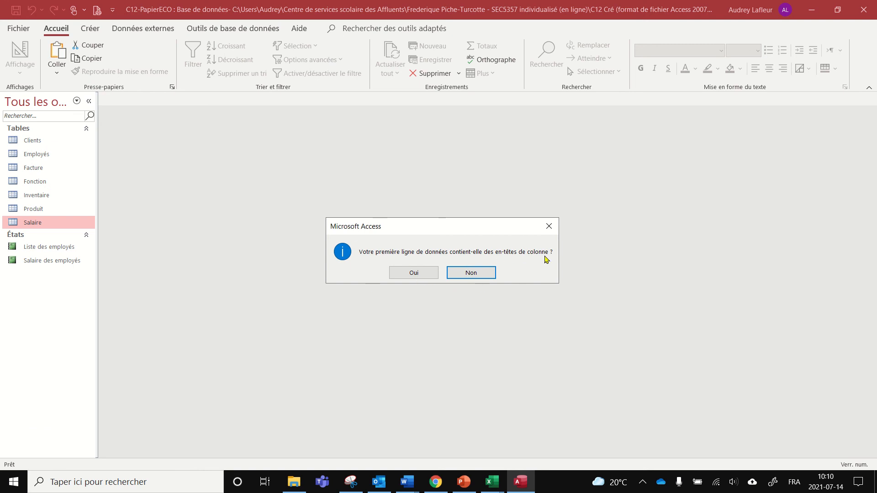
{"action": "left_click", "coordinate": [414, 273]}
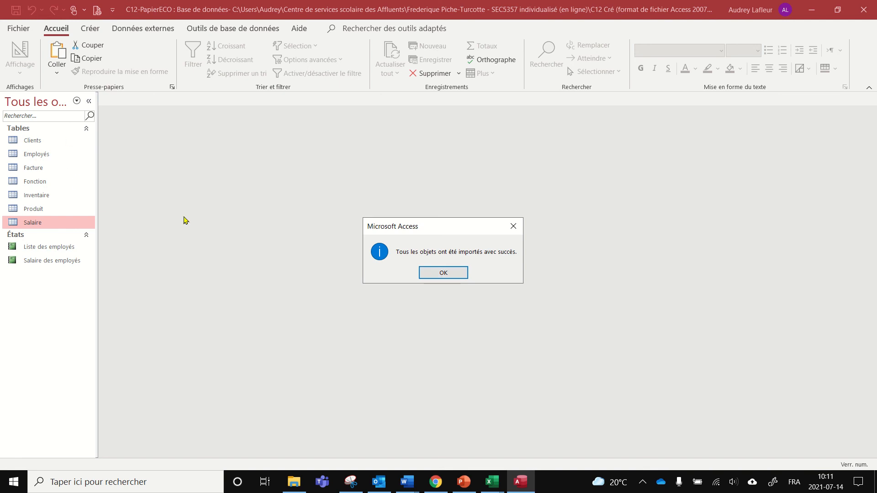
{"action": "left_click", "coordinate": [460, 273]}
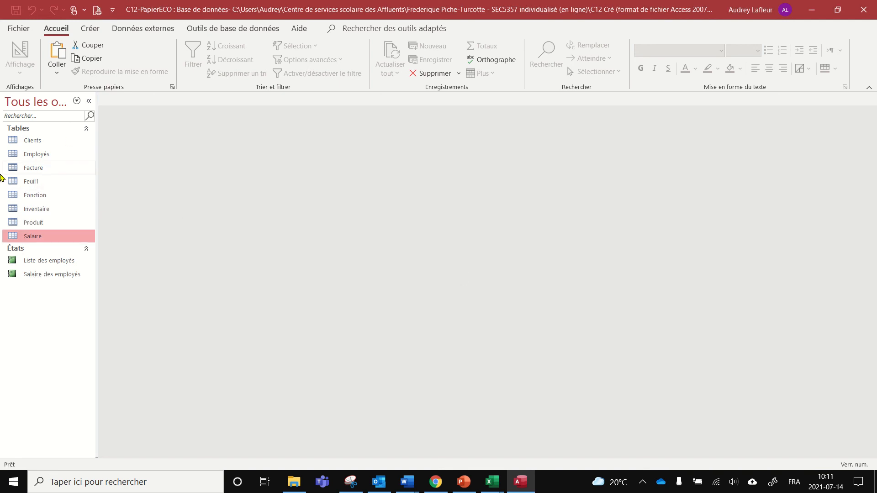
Open the imported Feuil1 table to check its columns and records, and close it
{"action": "left_click", "coordinate": [40, 183]}
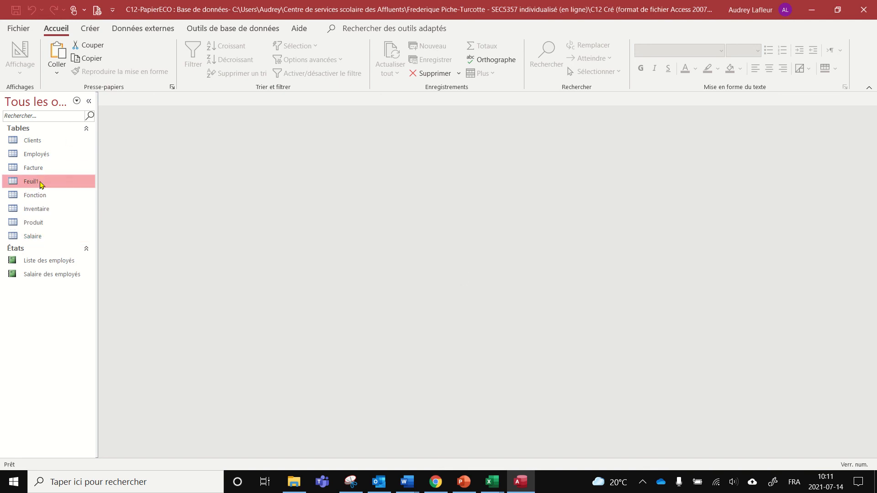
{"action": "double_click", "coordinate": [40, 183]}
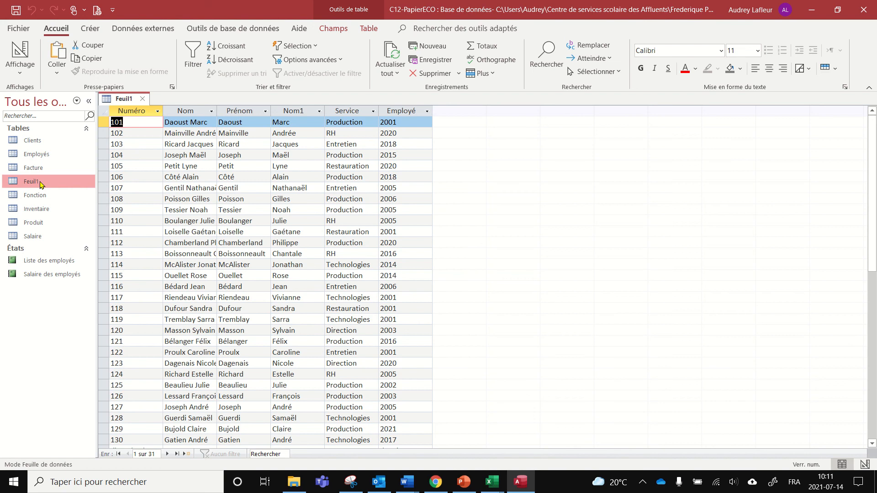
{"action": "left_click", "coordinate": [144, 100]}
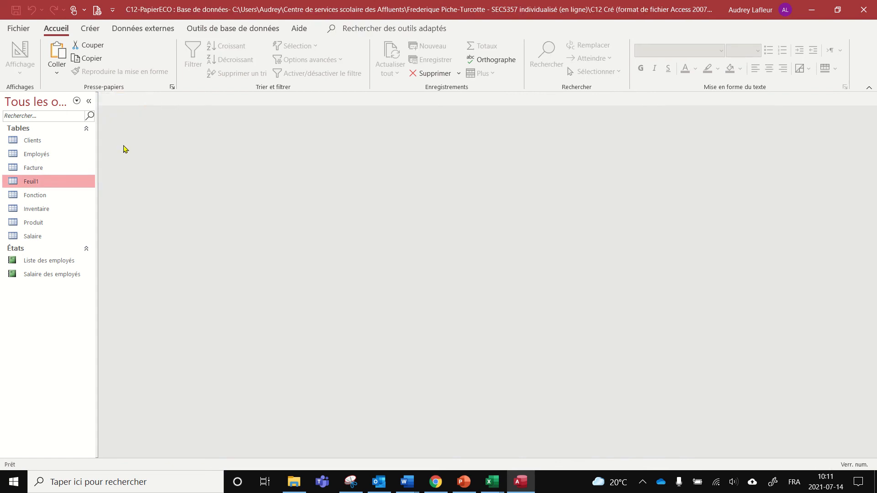
Open the name of the imported Feuil1 table for editing
{"action": "right_click", "coordinate": [37, 181]}
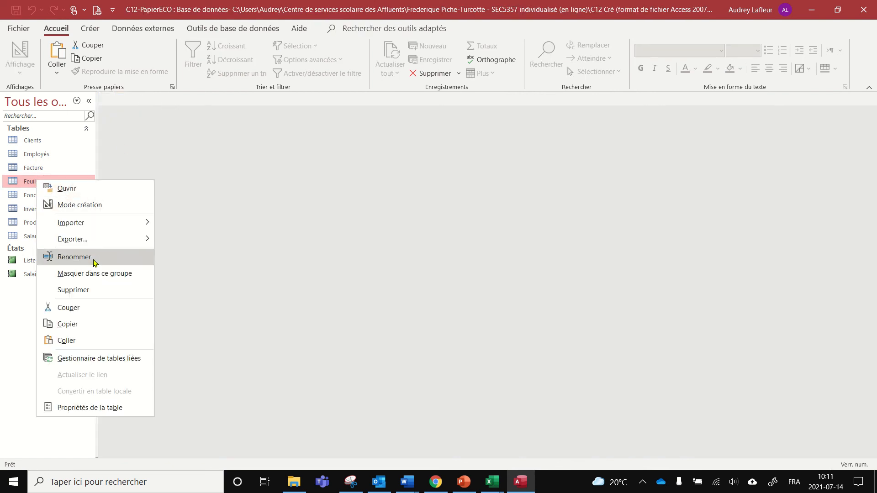
{"action": "left_click", "coordinate": [74, 257]}
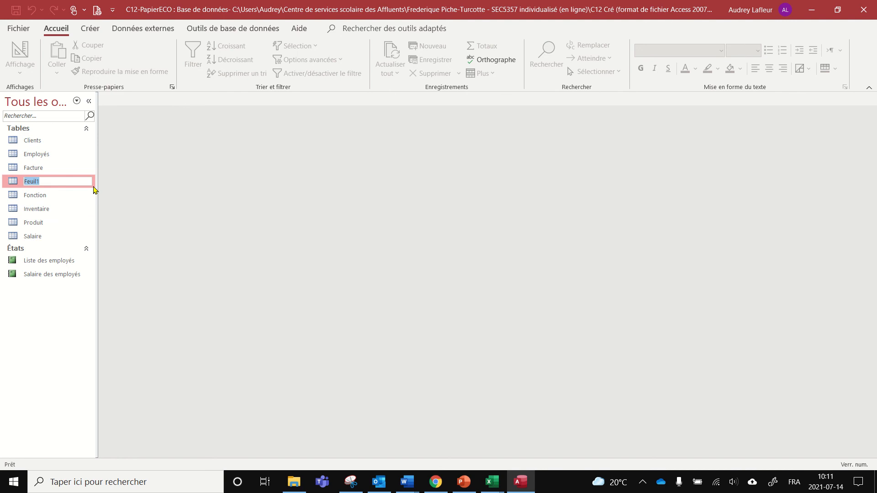